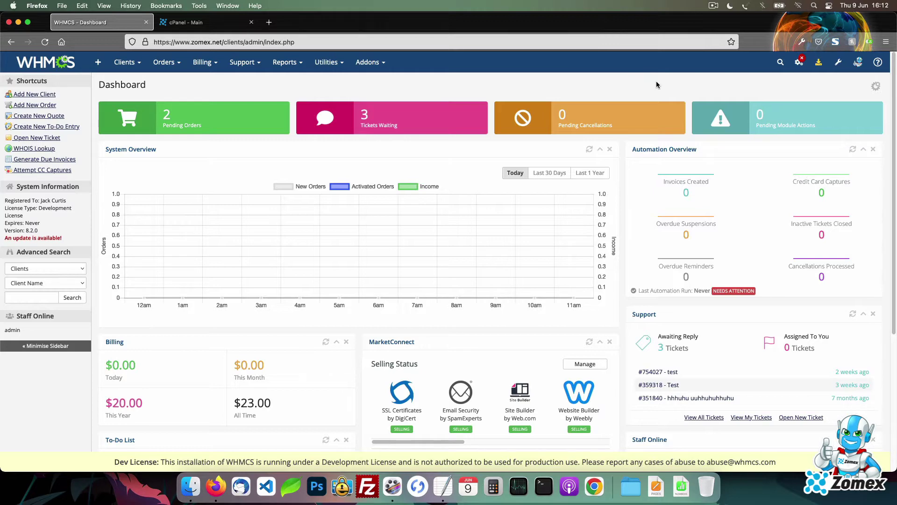
# Go to System Settings > Automation Settings and scroll to the cron error showing last run 'Never'
pyautogui.click(799, 62)
pyautogui.click(784, 95)
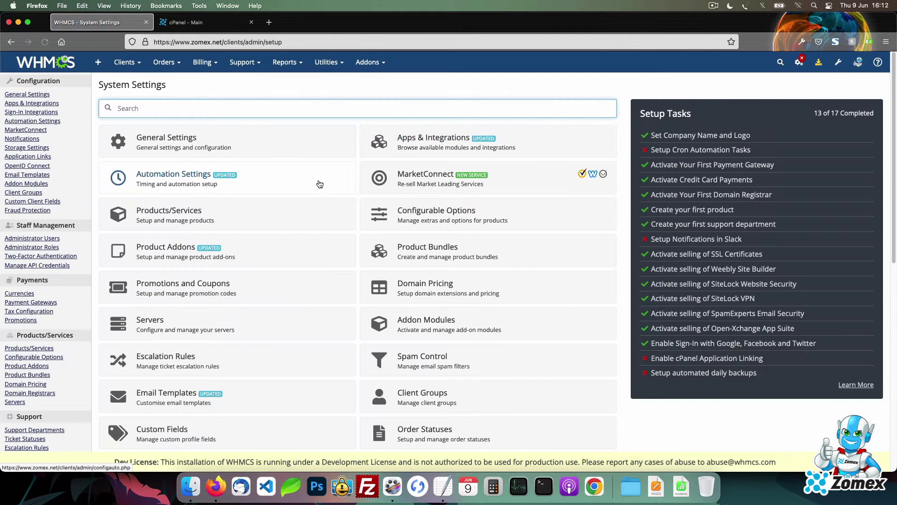
pyautogui.click(319, 184)
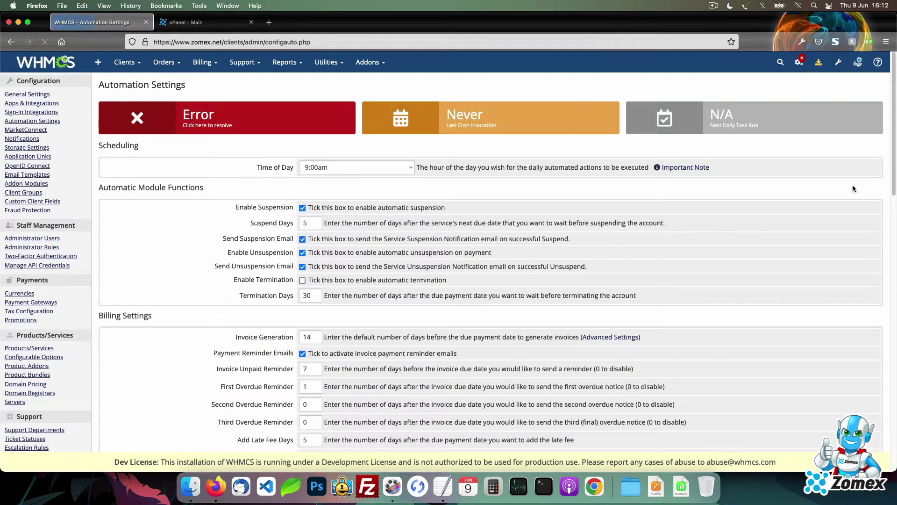
pyautogui.moveTo(894, 150); pyautogui.dragTo(895, 425)
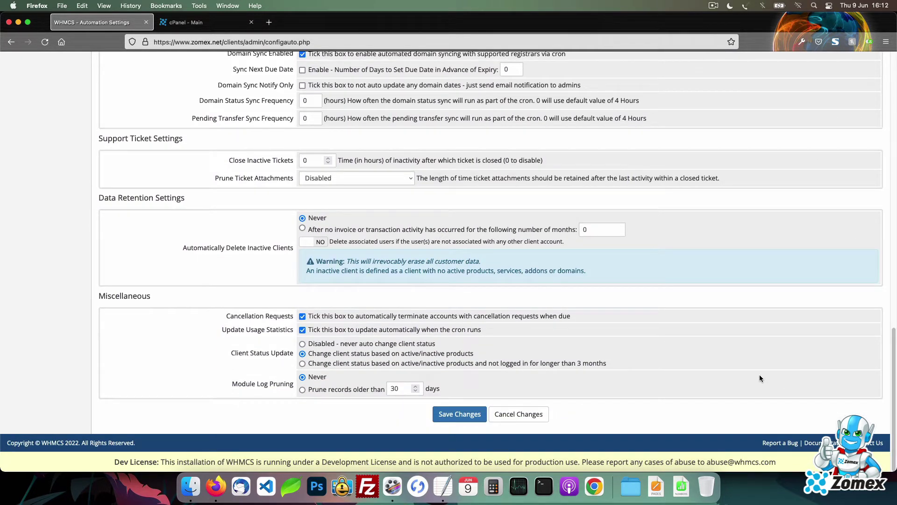
pyautogui.moveTo(895, 364); pyautogui.dragTo(895, 89)
# Check the System Cron Tasks warning on the System Health page, then return to the Dashboard
pyautogui.click(838, 63)
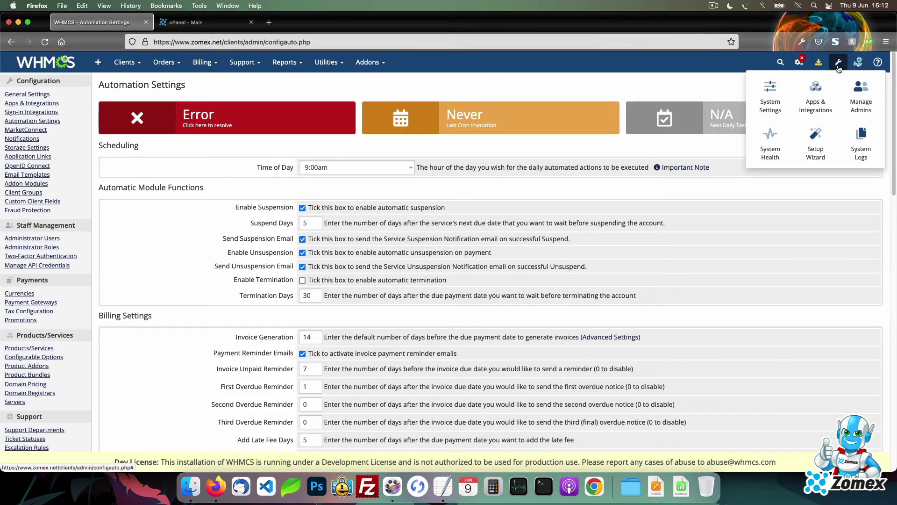
pyautogui.click(771, 140)
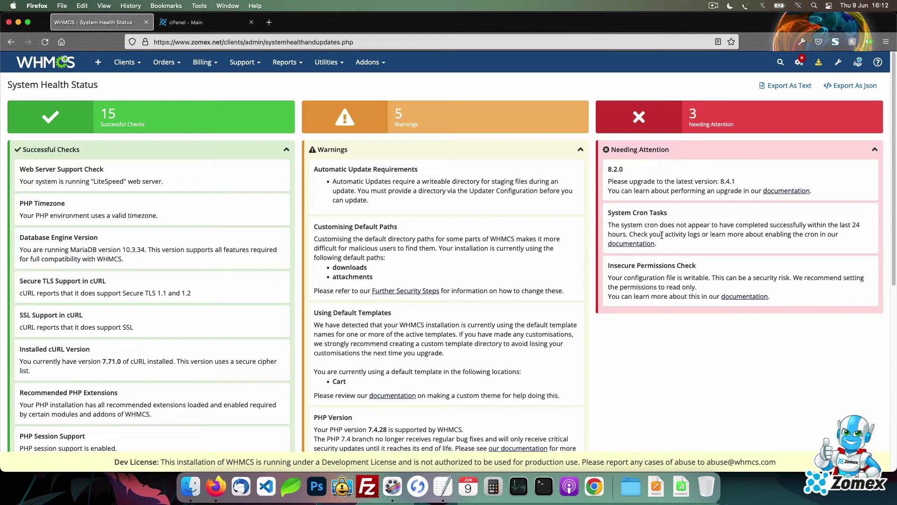
pyautogui.moveTo(666, 245); pyautogui.dragTo(600, 212)
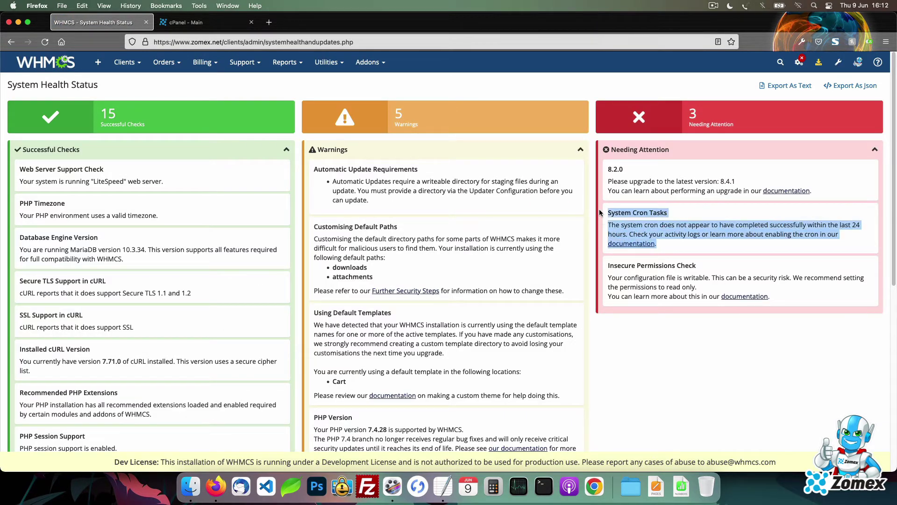
pyautogui.click(482, 85)
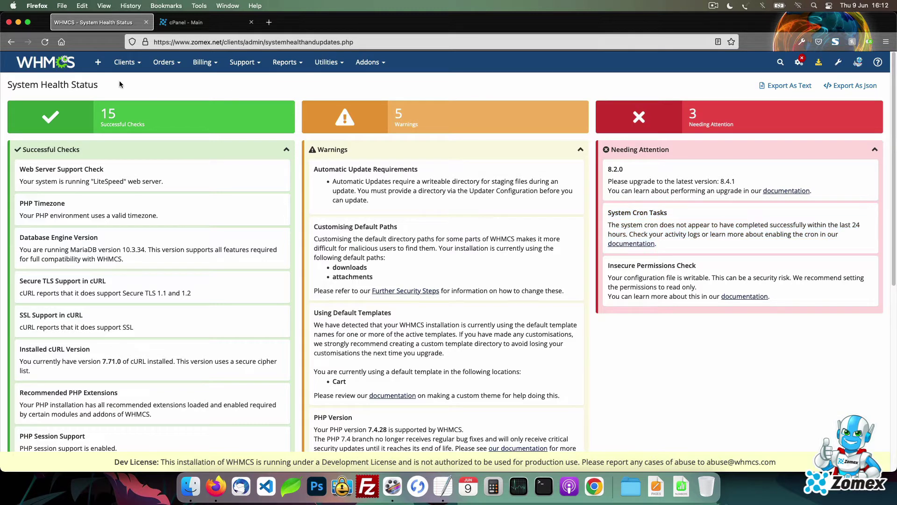
pyautogui.click(43, 61)
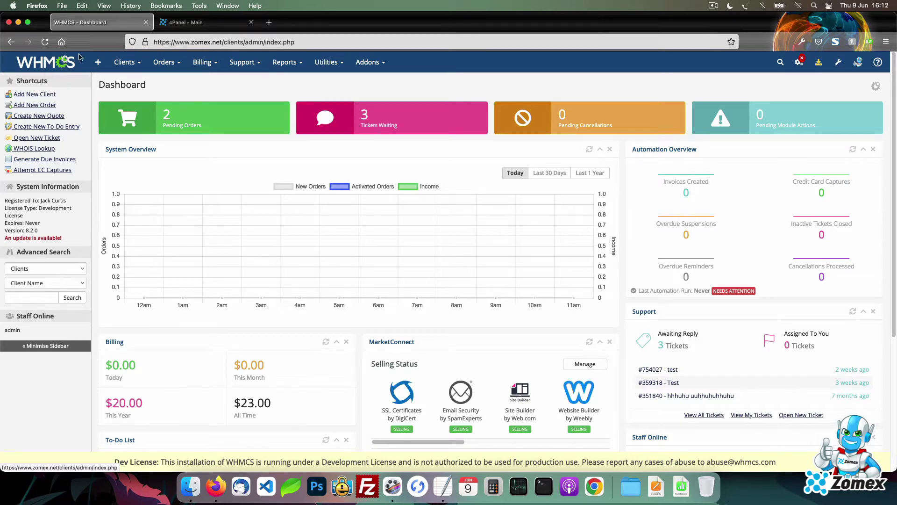
# Open File Manager from the cPanel home page
pyautogui.click(195, 23)
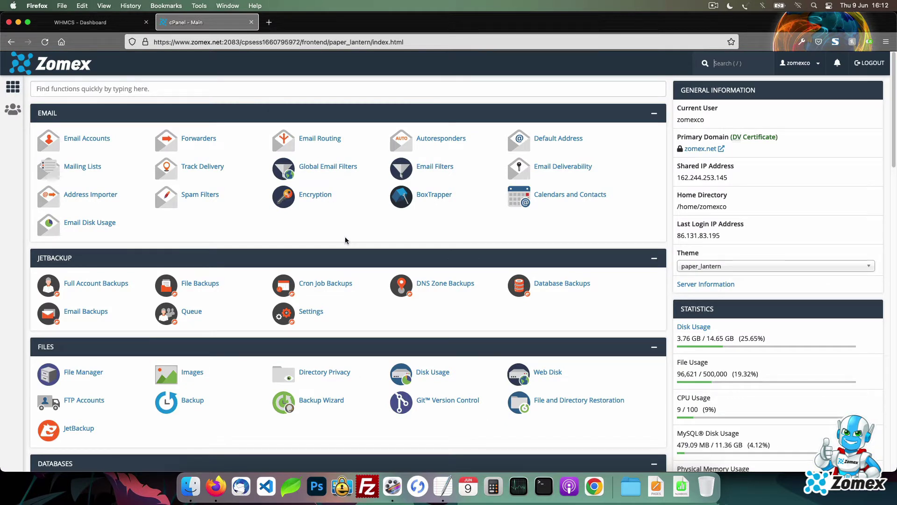
pyautogui.press('/')
pyautogui.click(115, 371)
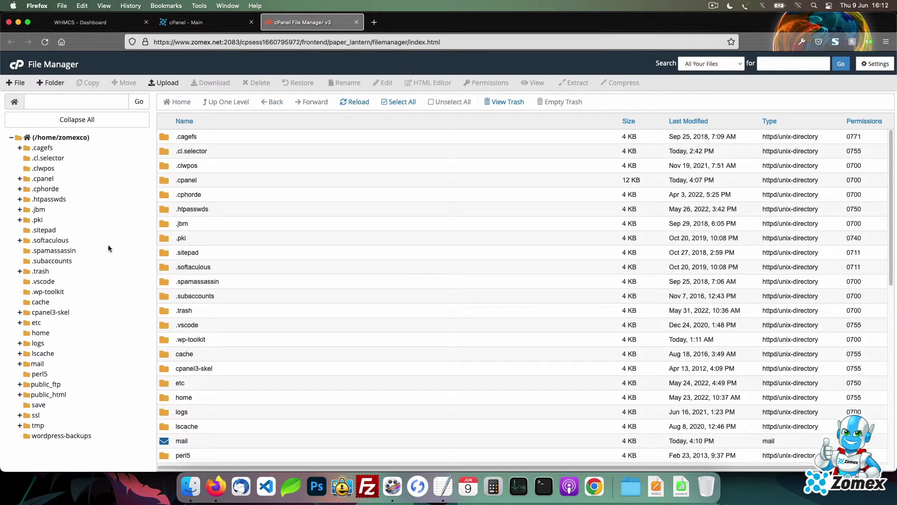
# Create a new folder named whmcs in the /home/zomexco home directory
pyautogui.scroll(-10, 305, 272)
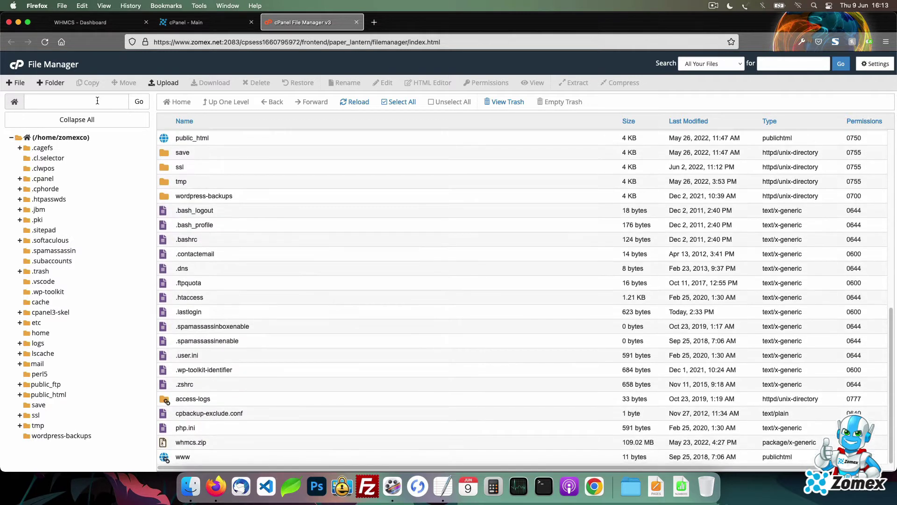
pyautogui.click(66, 85)
pyautogui.write('whmcs')
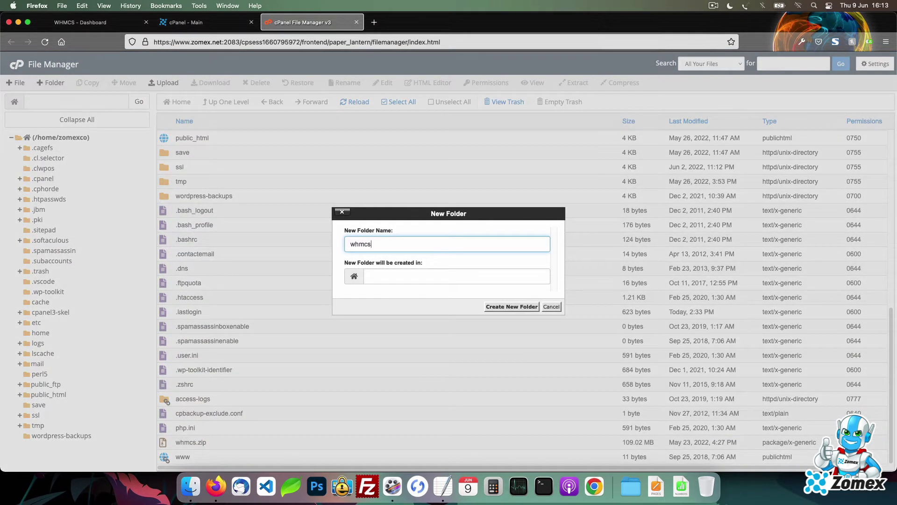
pyautogui.press('Return')
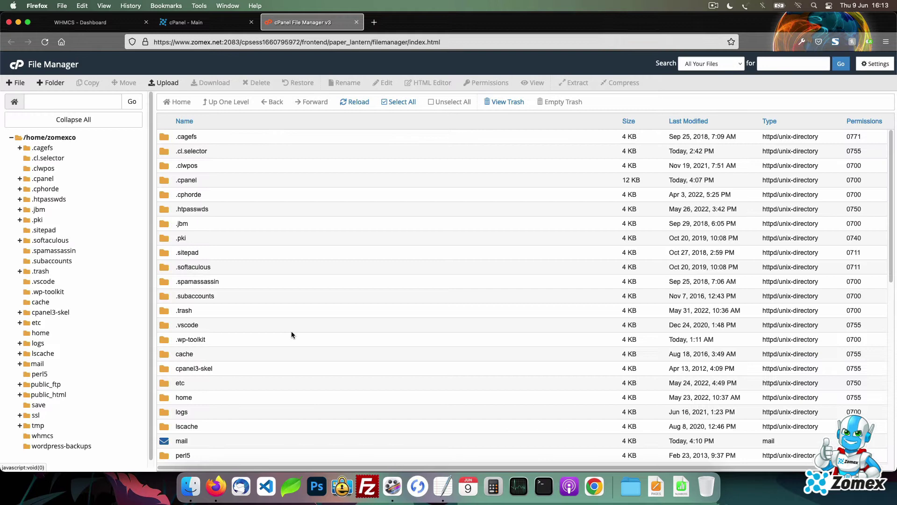
# Browse into public_html/clients and select the crons folder
pyautogui.scroll(-5, 307, 319)
pyautogui.doubleClick(276, 290)
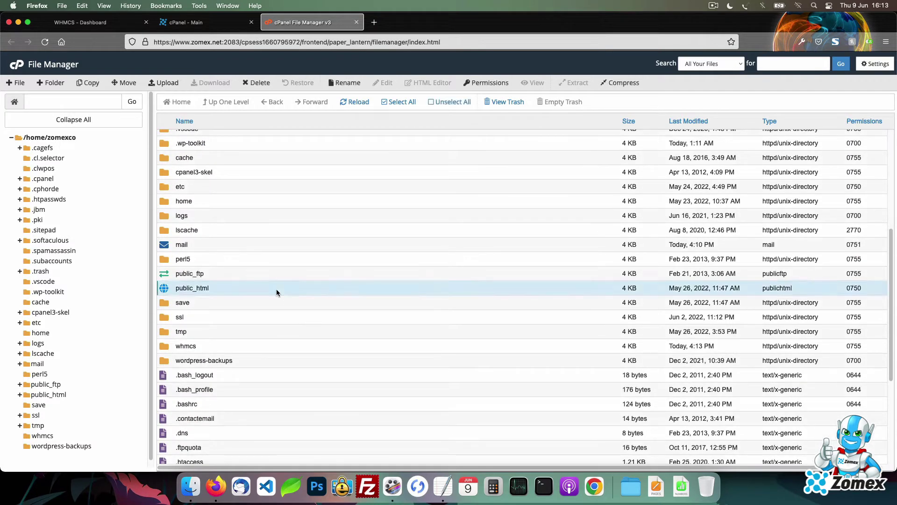
pyautogui.doubleClick(270, 209)
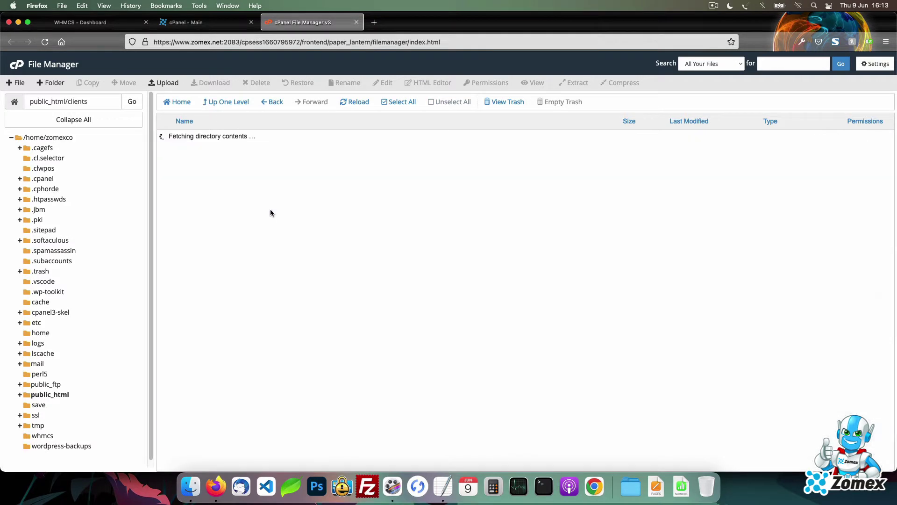
pyautogui.scroll(-1, 392, 213)
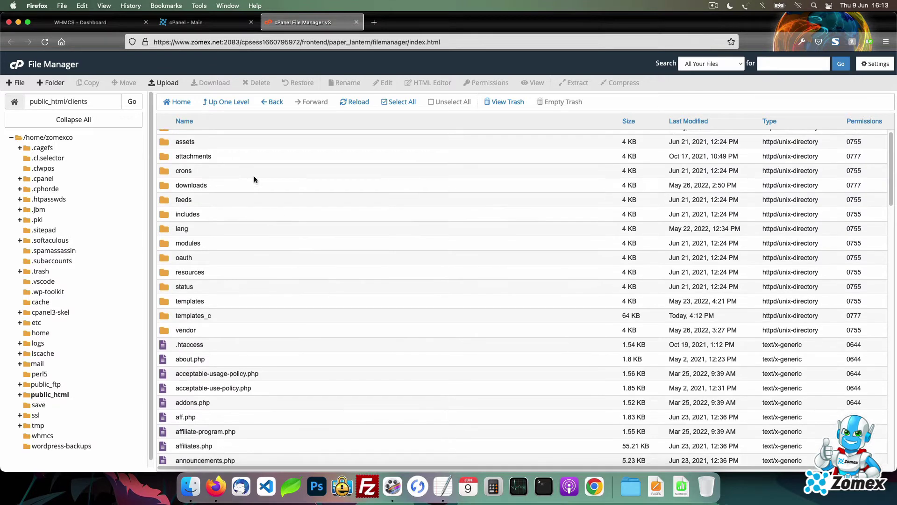
pyautogui.click(251, 173)
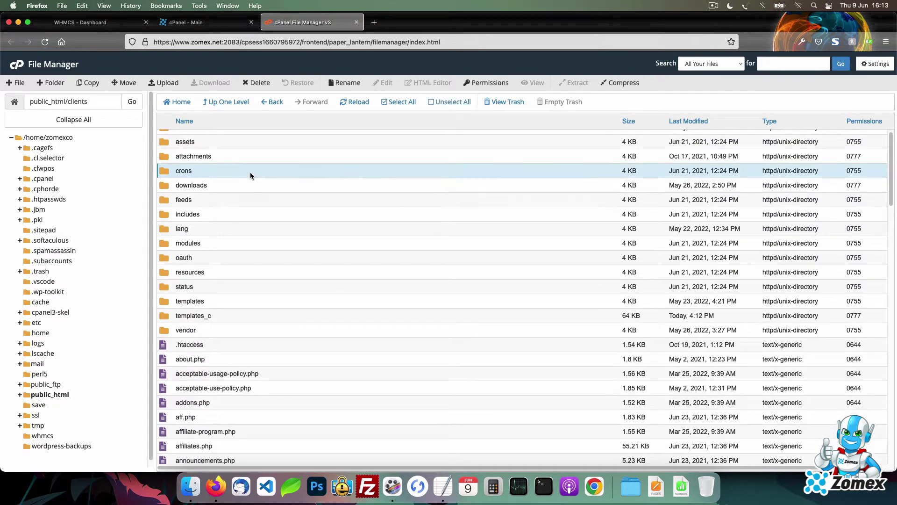
# Move the crons folder to /home/zomexco/whmcs/
pyautogui.click(124, 82)
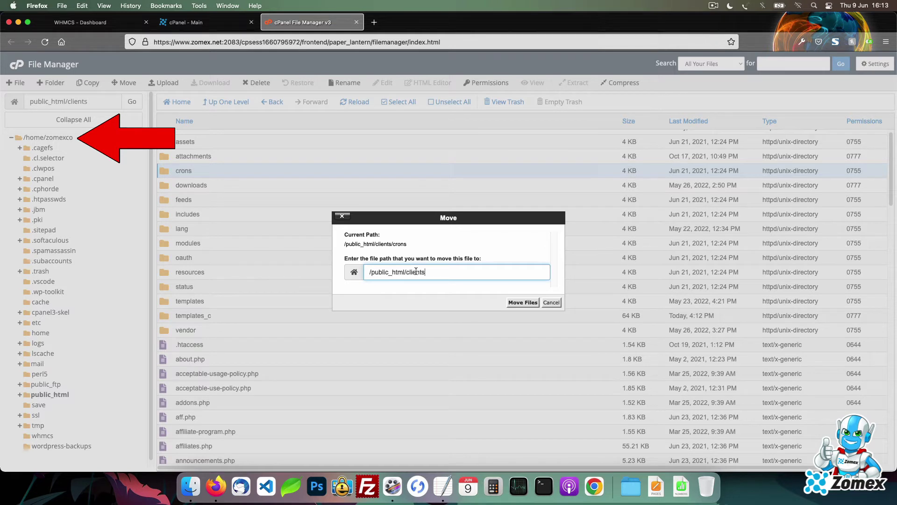
pyautogui.tripleClick(416, 272)
pyautogui.write('/home')
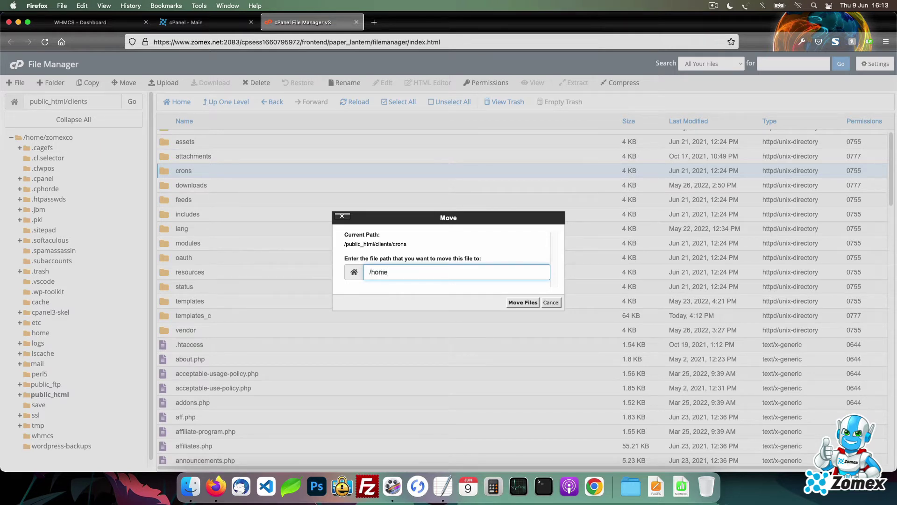
pyautogui.write('/zomexco/whmcs/')
pyautogui.press('Return')
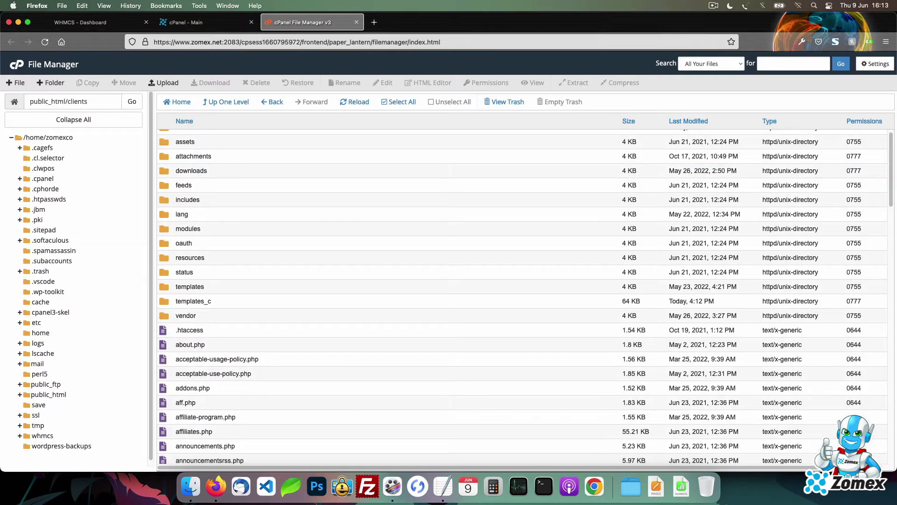
pyautogui.scroll(-10, 350, 288)
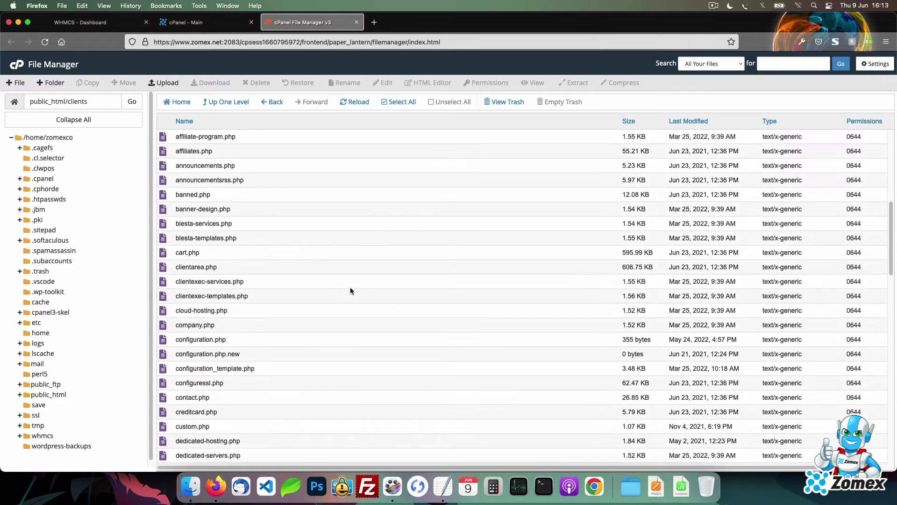
# Open configuration.php in the File Manager editor
pyautogui.rightClick(285, 279)
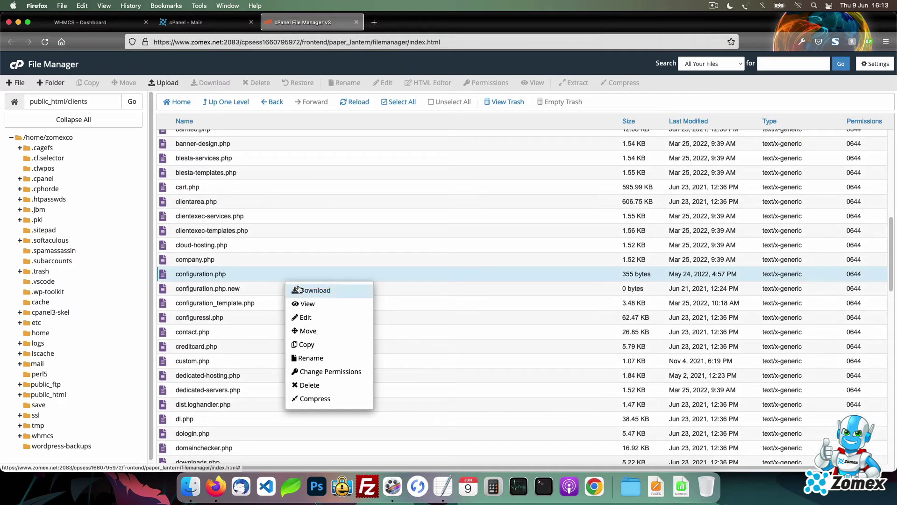
pyautogui.click(306, 314)
pyautogui.click(532, 333)
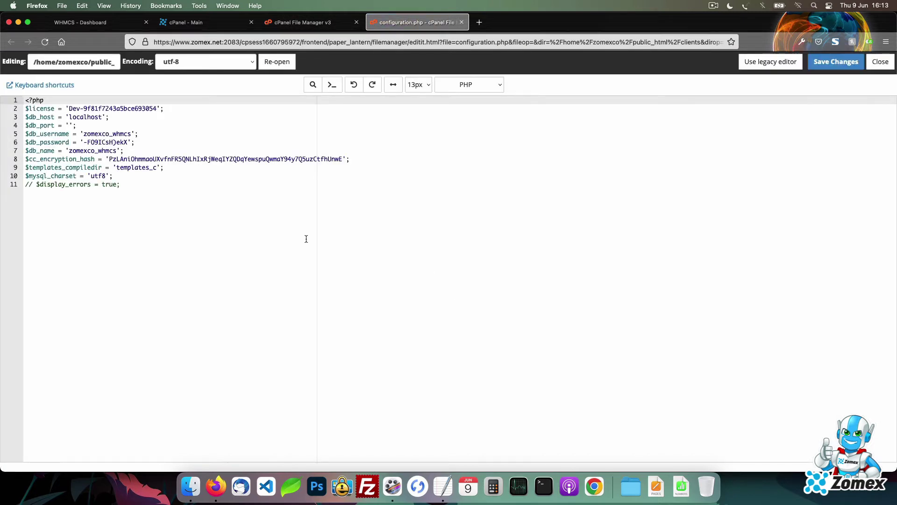
# Add $crons_dir = '/home/zomexco/whmcs/crons/' after line 11 and save configuration.php
pyautogui.click(227, 195)
pyautogui.press('Return')
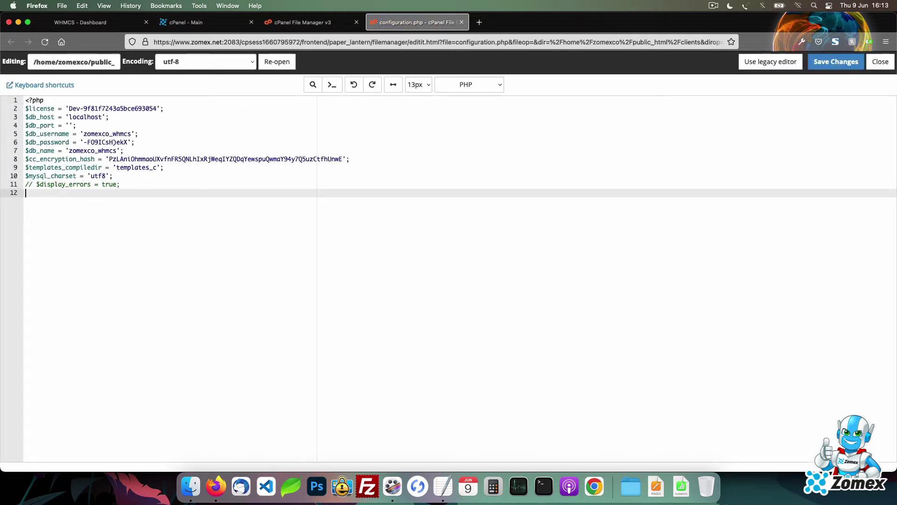
pyautogui.write("$crons_dir = '/home/username/whmcs_crons/';")
pyautogui.doubleClick(112, 193)
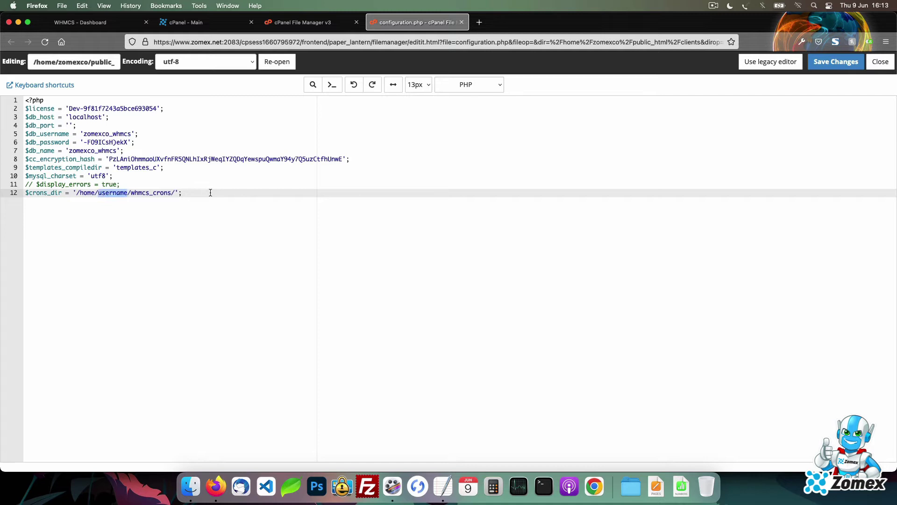
pyautogui.write('zomexco')
pyautogui.moveTo(127, 193); pyautogui.dragTo(171, 192)
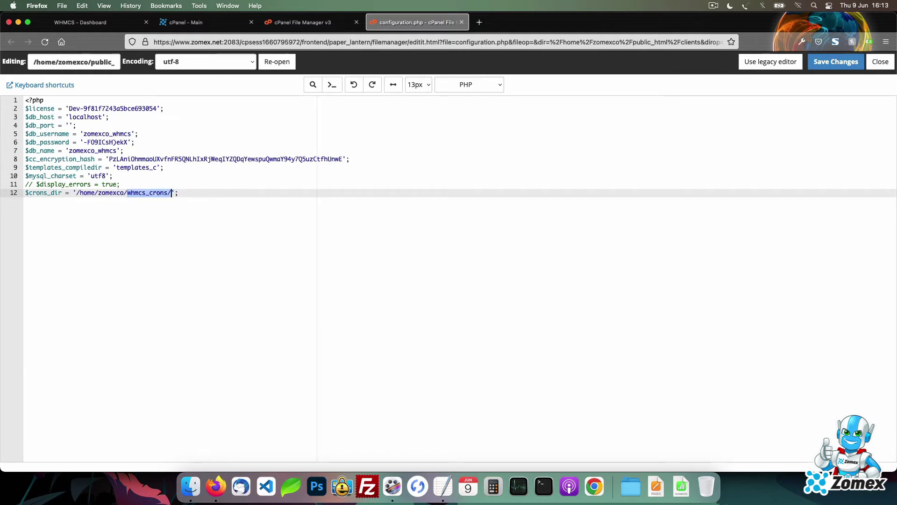
pyautogui.write('whmcs/crons')
pyautogui.click(816, 68)
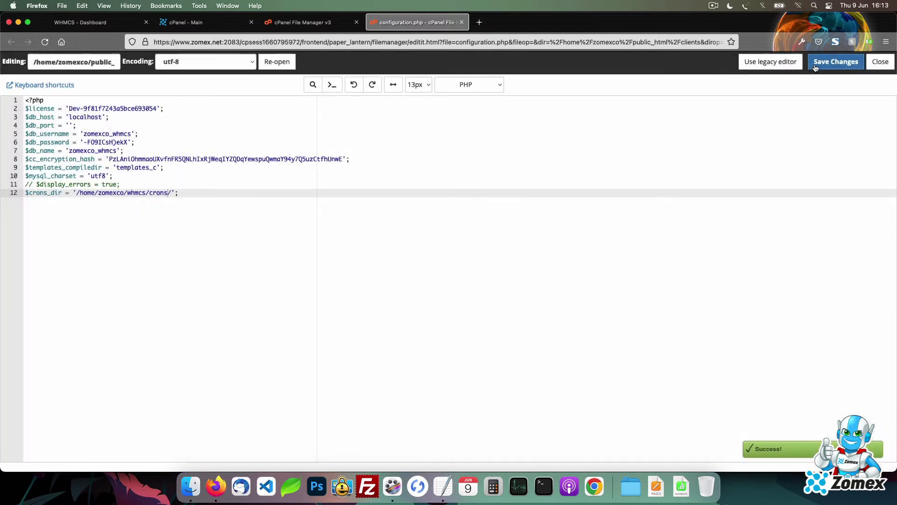
# Navigate from the file listing to the home directory's whmcs/crons folder
pyautogui.click(295, 22)
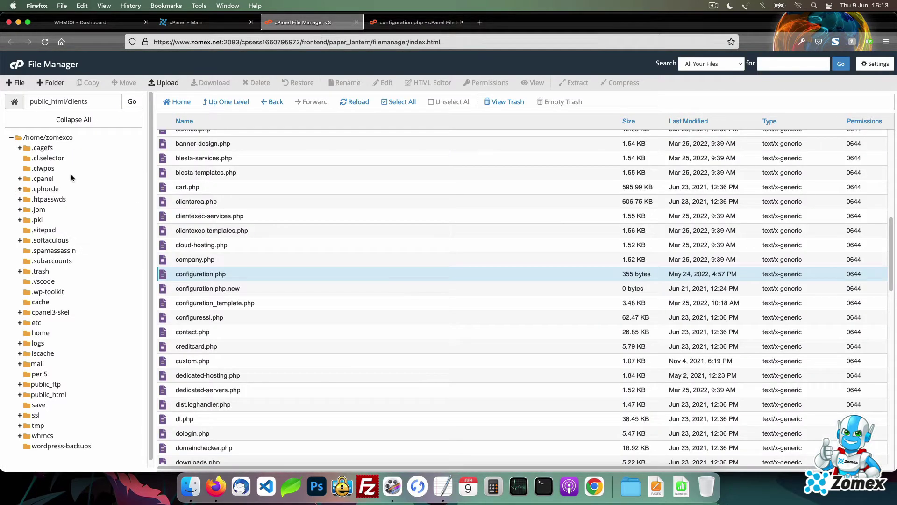
pyautogui.click(56, 137)
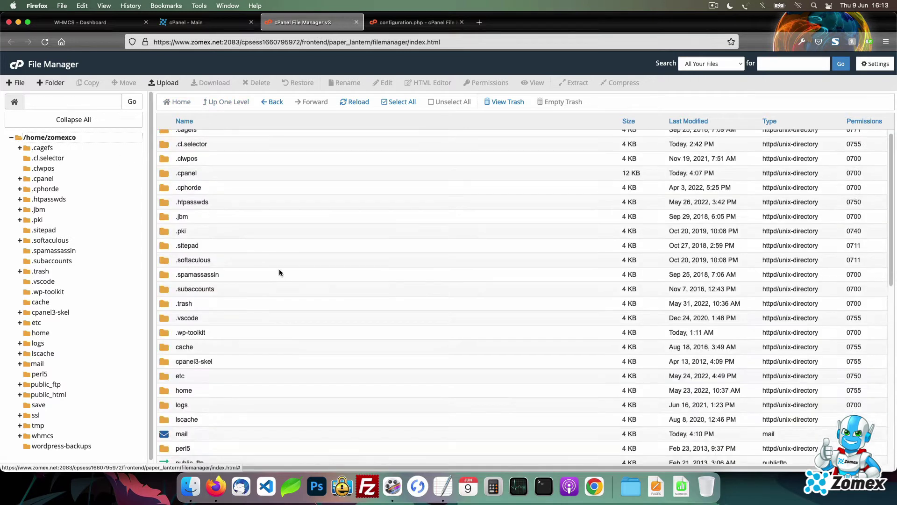
pyautogui.scroll(-5, 279, 271)
pyautogui.doubleClick(242, 266)
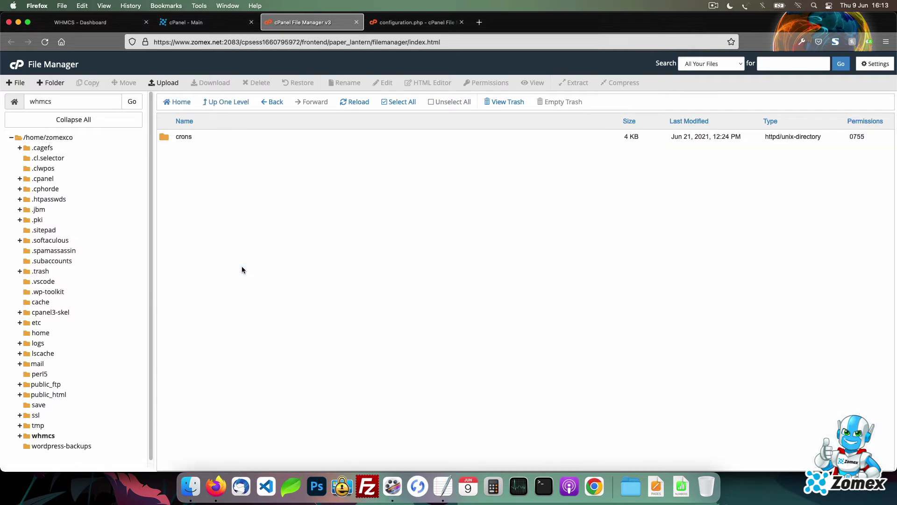
pyautogui.doubleClick(260, 139)
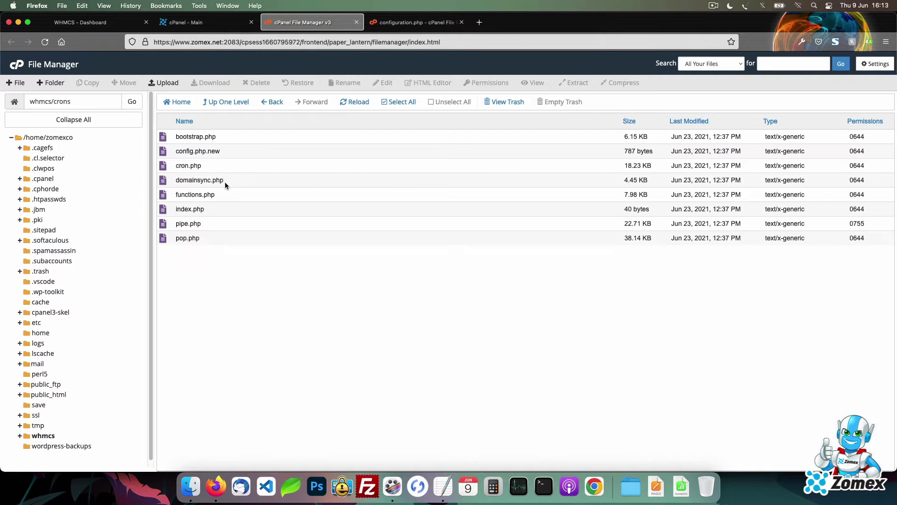
# Rename config.php.new to config.php and open it in the editor
pyautogui.doubleClick(202, 152)
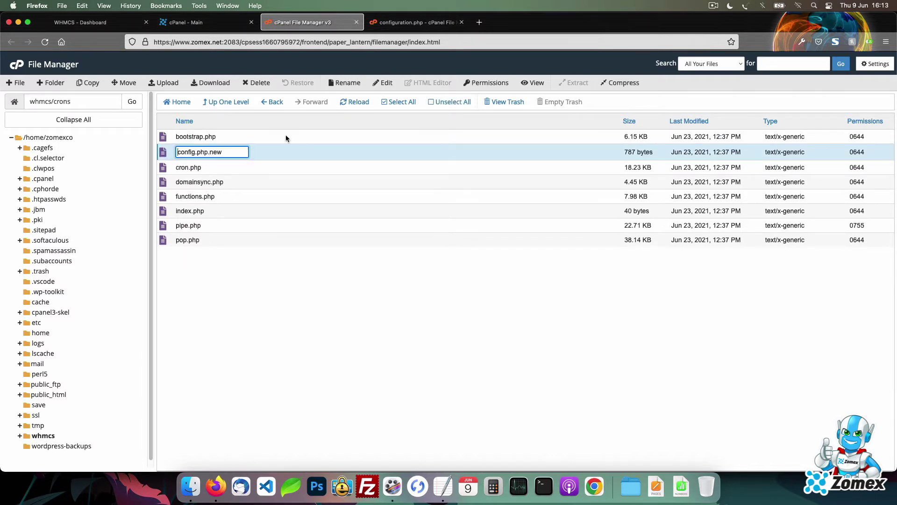
pyautogui.press('BackSpace')
pyautogui.press('BackSpace')
pyautogui.press('BackSpace')
pyautogui.press('BackSpace')
pyautogui.press('Return')
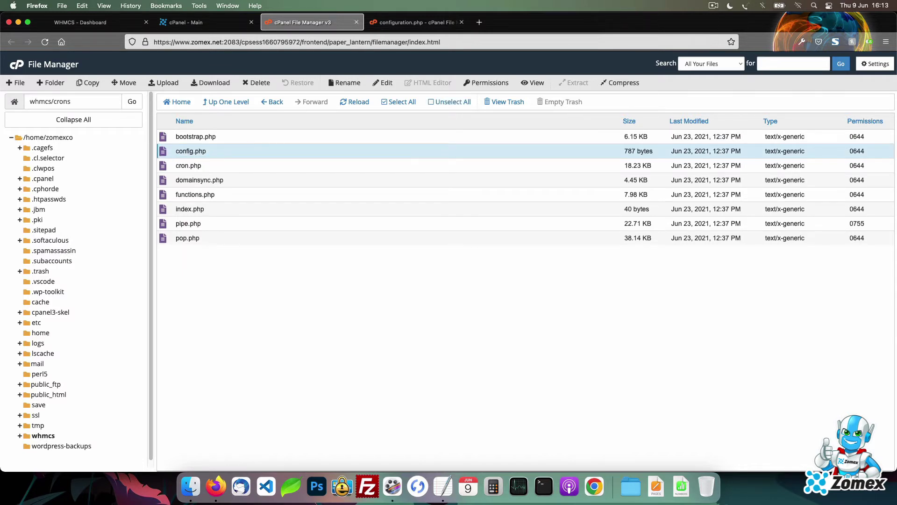
pyautogui.rightClick(291, 150)
pyautogui.click(310, 188)
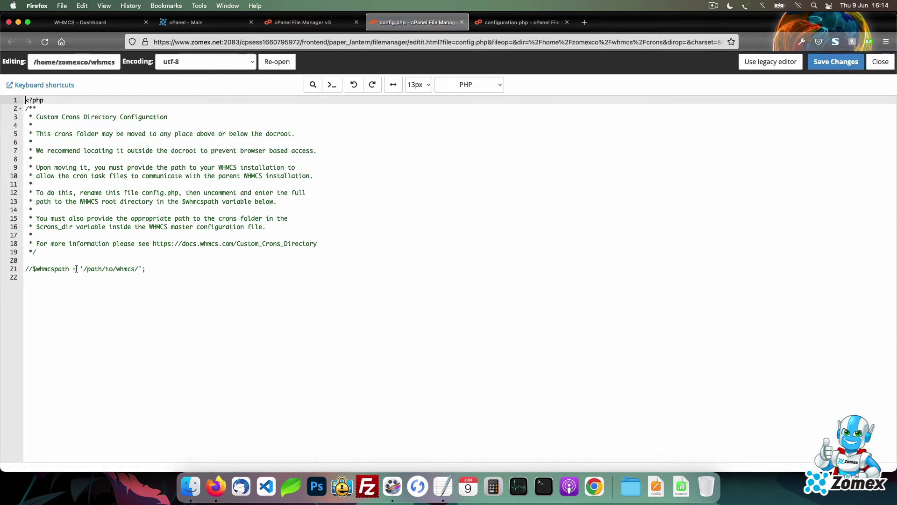
# Uncomment $whmcspath, set it to '/home/zomexco/public_html/clients/', and save config.php
pyautogui.click(70, 269)
pyautogui.click(32, 269)
pyautogui.press('BackSpace')
pyautogui.press('BackSpace')
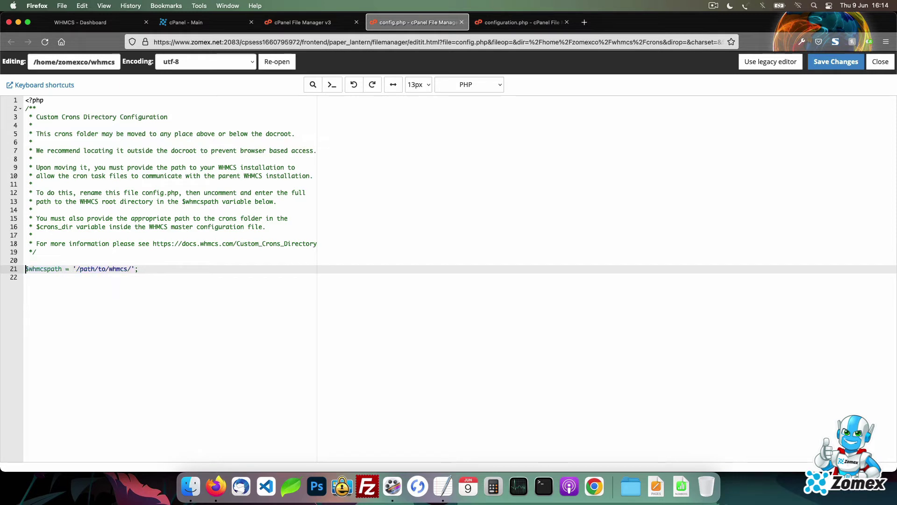
pyautogui.click(132, 269)
pyautogui.moveTo(132, 269); pyautogui.dragTo(77, 269)
pyautogui.press('BackSpace')
pyautogui.write('/home/zomexco/public_html/clients/')
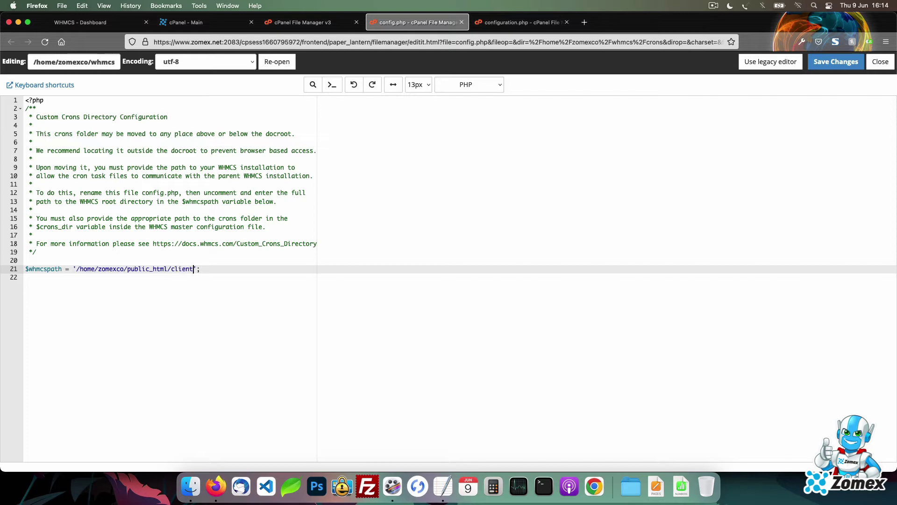
pyautogui.click(825, 62)
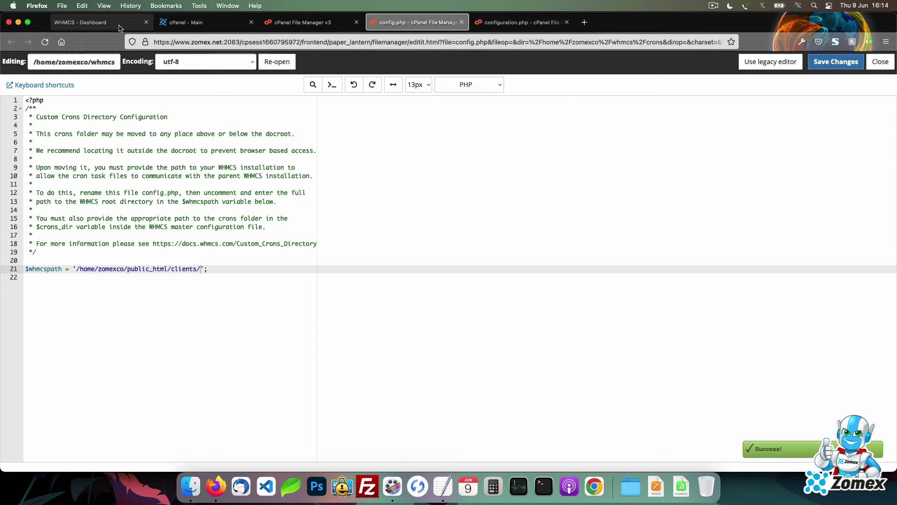
# Copy the recommended command '/usr/bin/php -q /home/zomexco/whmcs/crons/cron.php' from Cron Status details
pyautogui.click(119, 28)
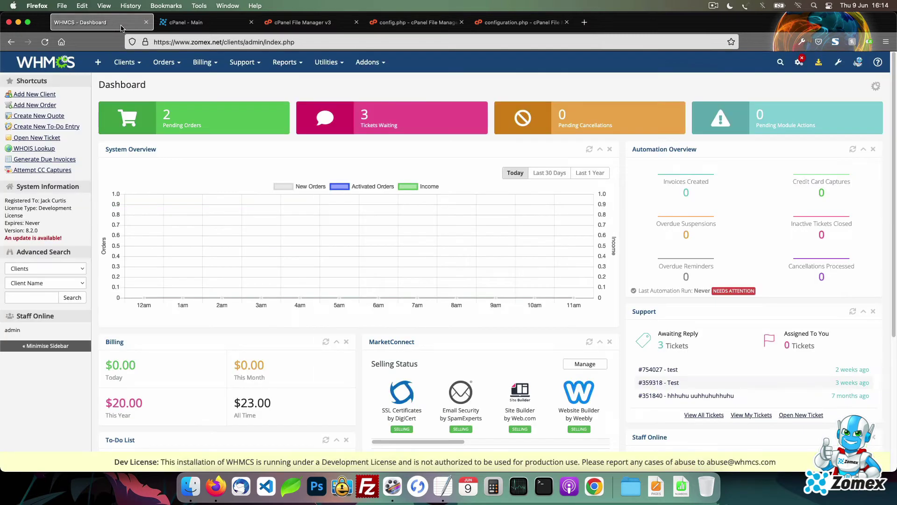
pyautogui.click(801, 65)
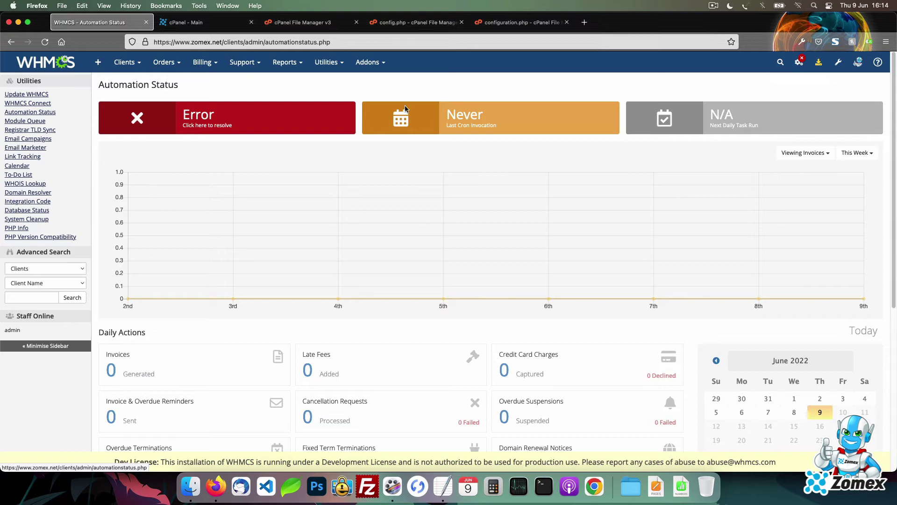
pyautogui.click(253, 127)
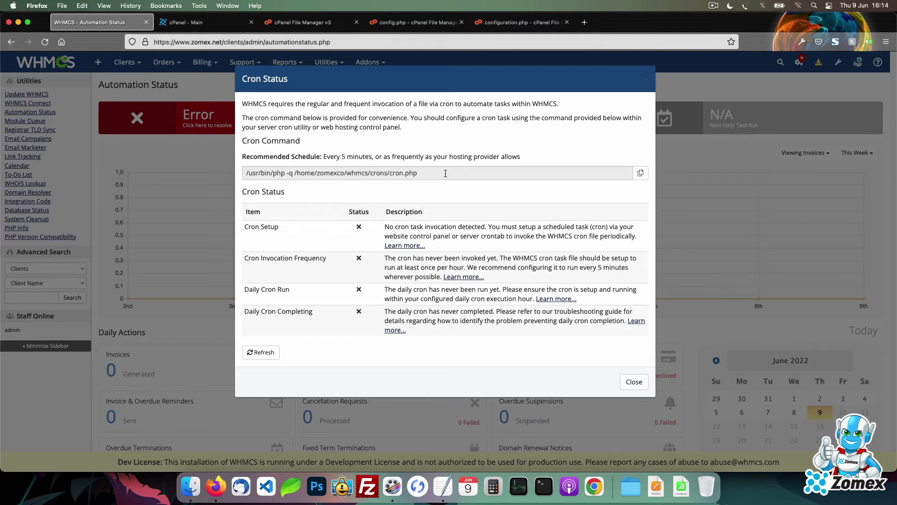
pyautogui.moveTo(446, 173); pyautogui.dragTo(177, 172)
pyautogui.press('super+c')
pyautogui.click(185, 22)
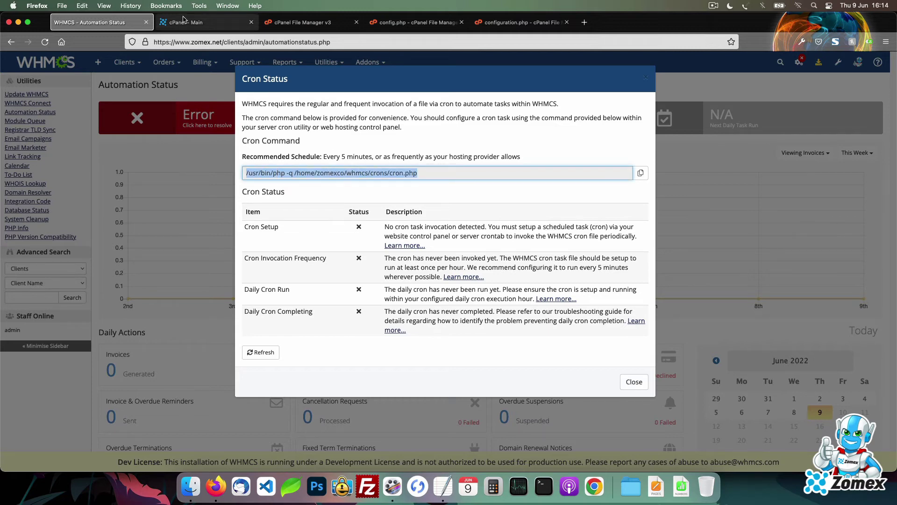
# Search 'cron' in cPanel and open the Cron Jobs page
pyautogui.click(223, 90)
pyautogui.write('cron')
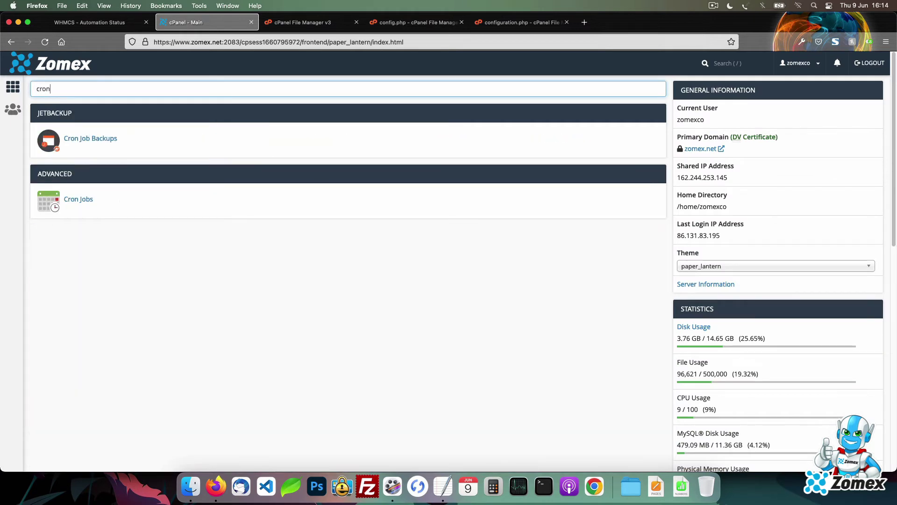
pyautogui.click(87, 198)
pyautogui.scroll(-5, 349, 232)
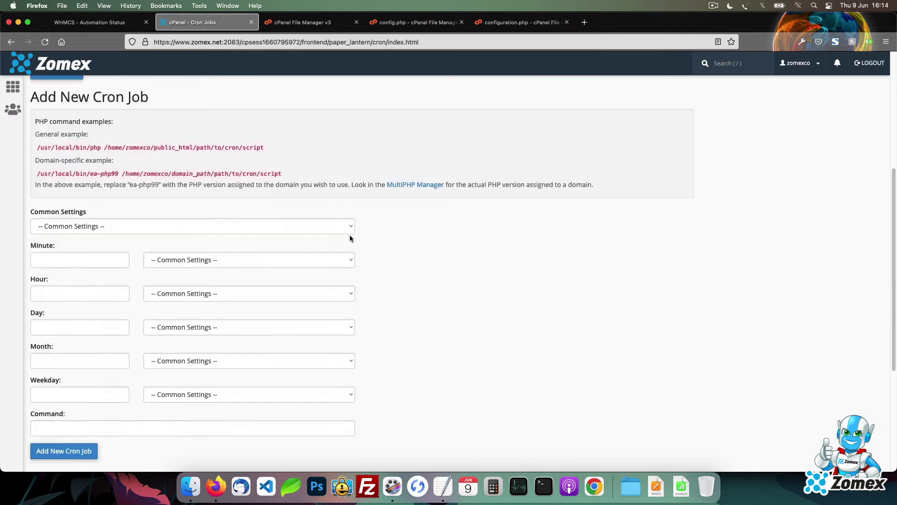
# Add a cron job running the pasted WHMCS cron.php command once per five minutes
pyautogui.click(159, 222)
pyautogui.click(151, 244)
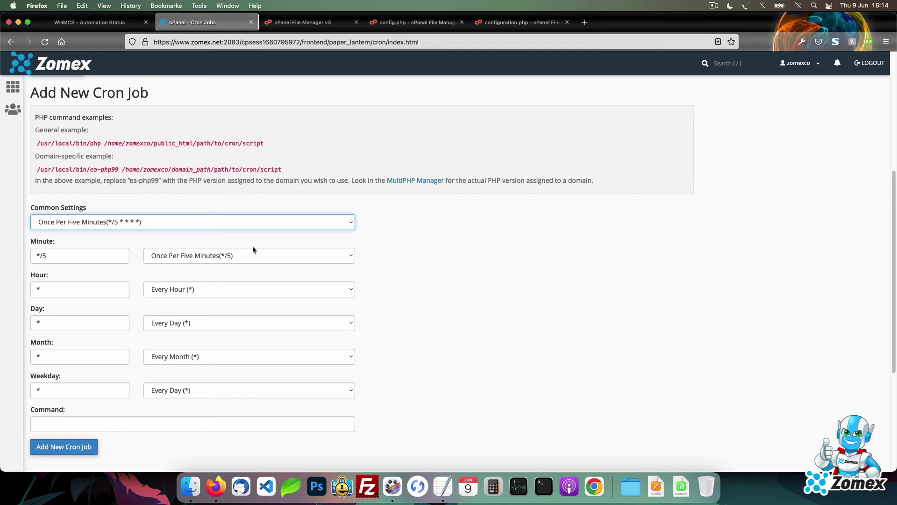
pyautogui.scroll(-5, 253, 250)
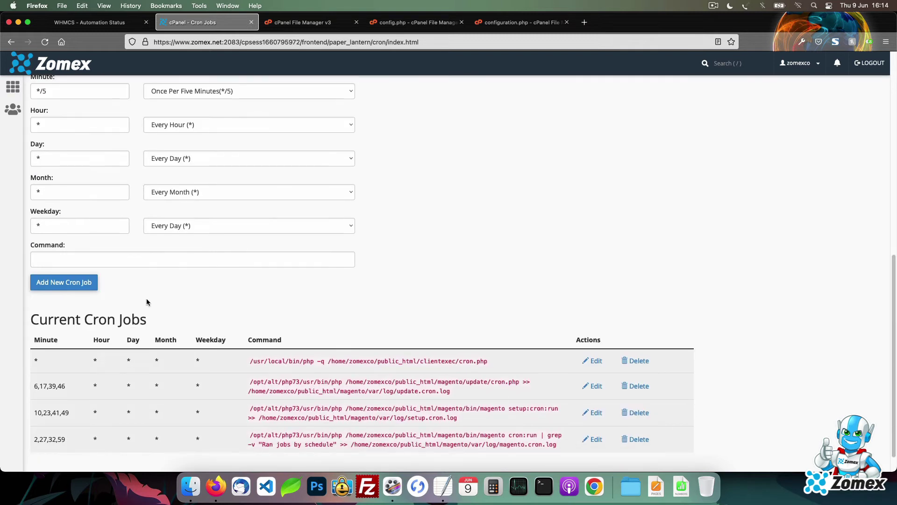
pyautogui.click(145, 260)
pyautogui.press('super+v')
pyautogui.click(78, 289)
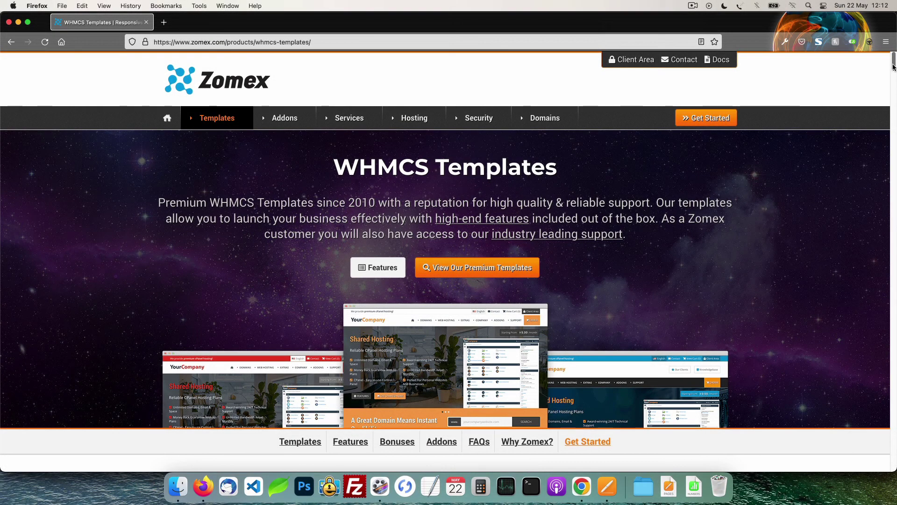
# Open the Prosper demo and preview it at tablet landscape, tablet portrait and mobile widths
pyautogui.scroll(-5, 894, 76)
pyautogui.scroll(-10, 894, 76)
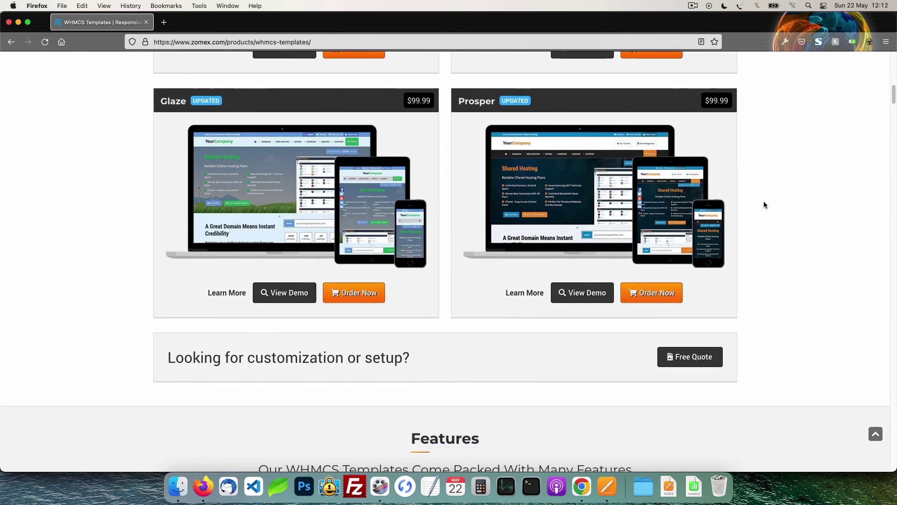
pyautogui.click(603, 294)
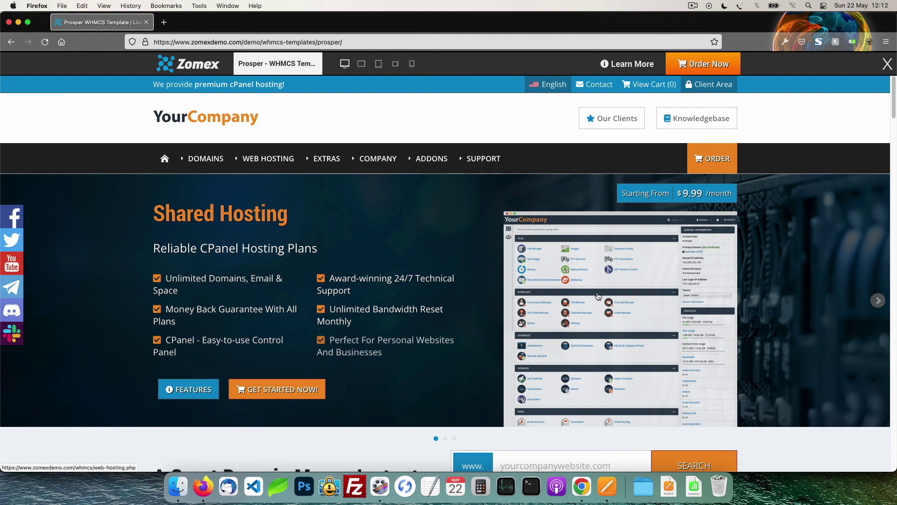
pyautogui.click(361, 64)
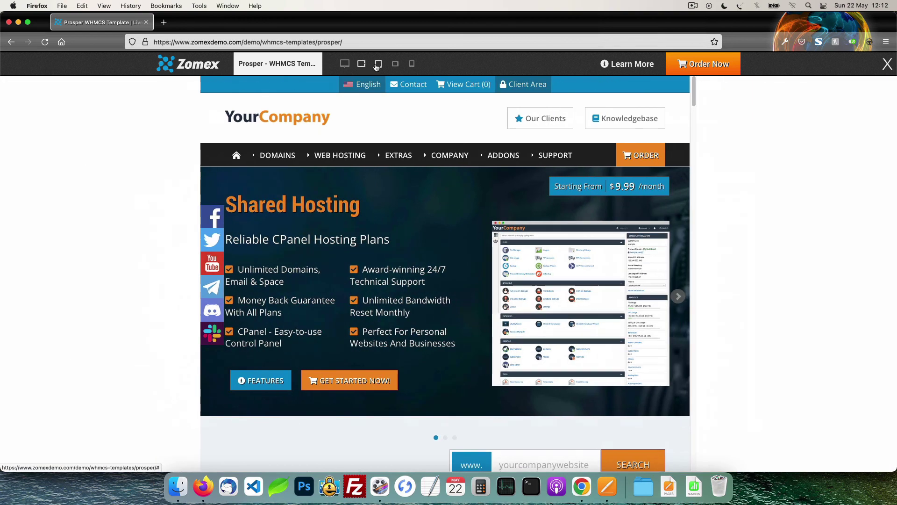
pyautogui.click(378, 63)
pyautogui.click(396, 64)
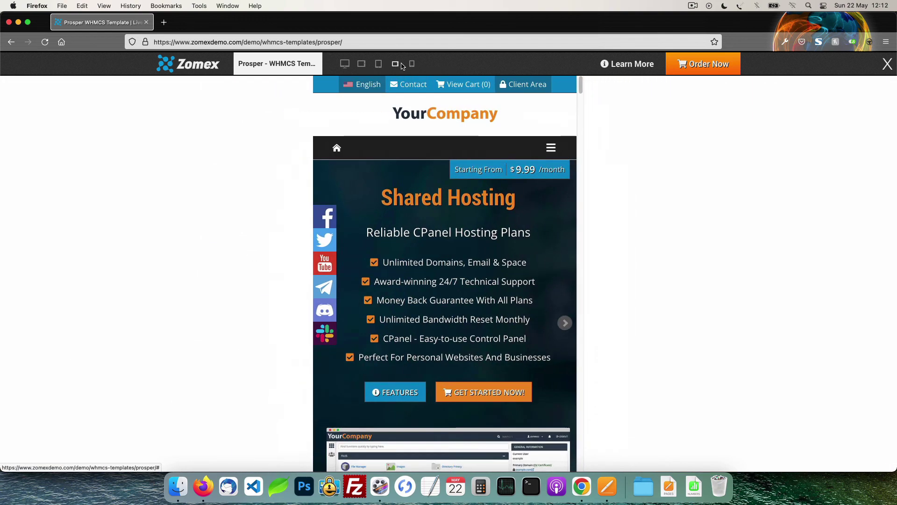